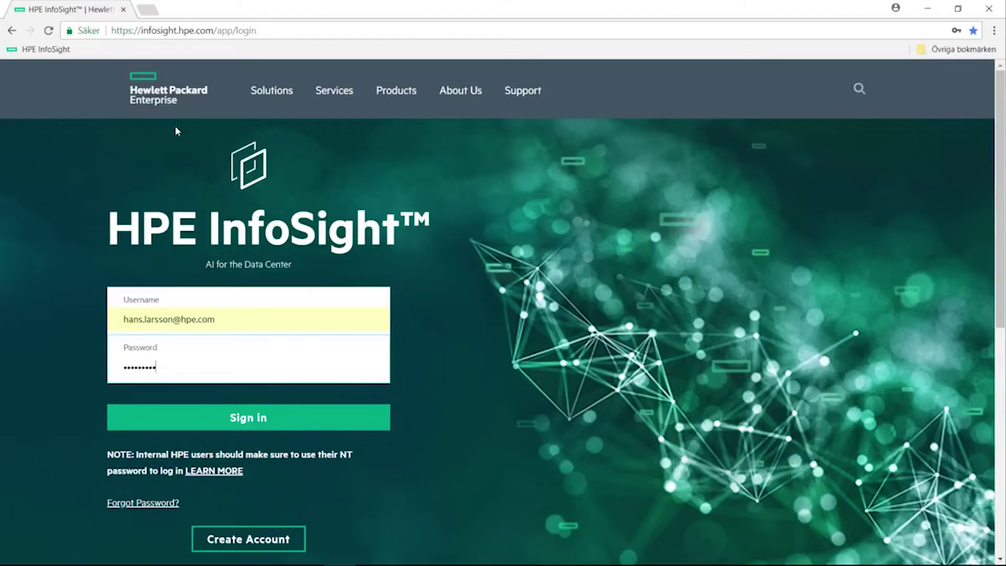
Sign in to HPE InfoSight with the account credentials already filled in.
click(241, 417)
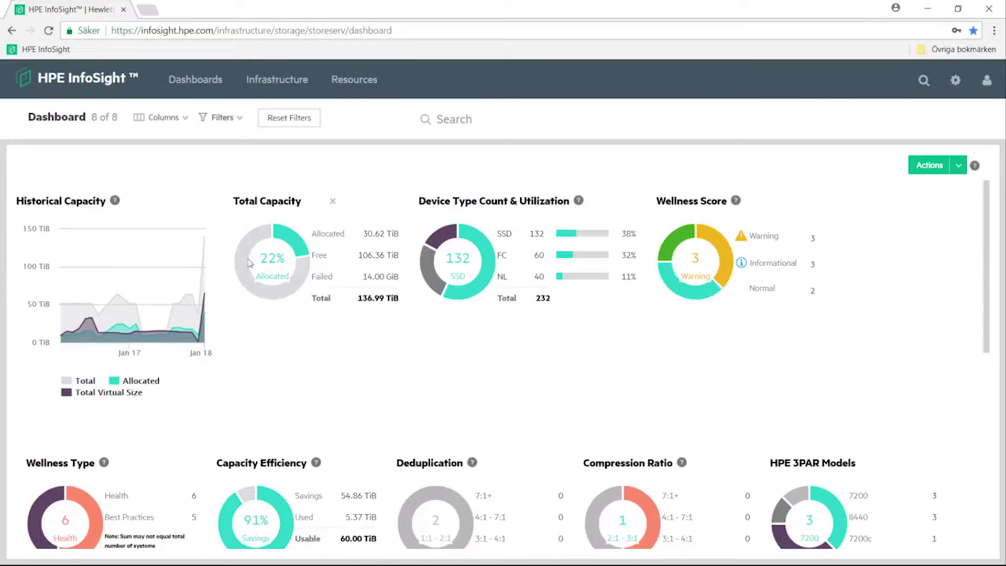
Look over the Dashboards, Infrastructure and Resources options, and open the Nimble Storage Capacity dashboard.
click(195, 82)
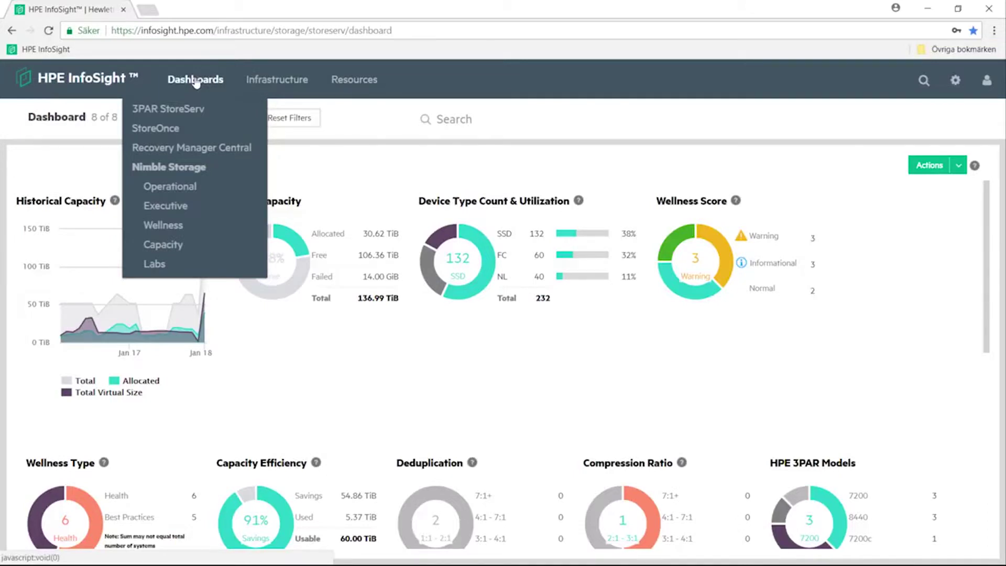
click(281, 82)
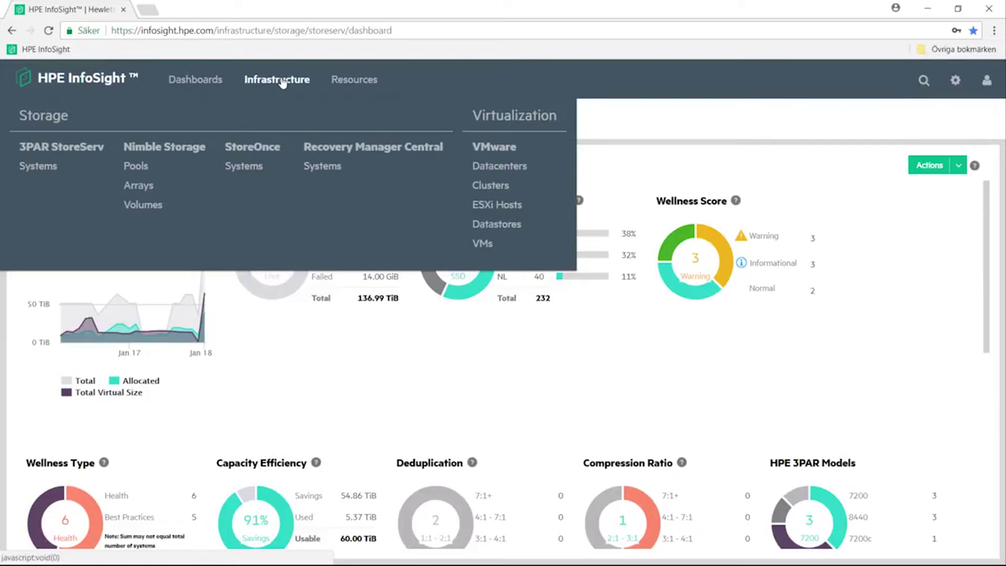
click(353, 83)
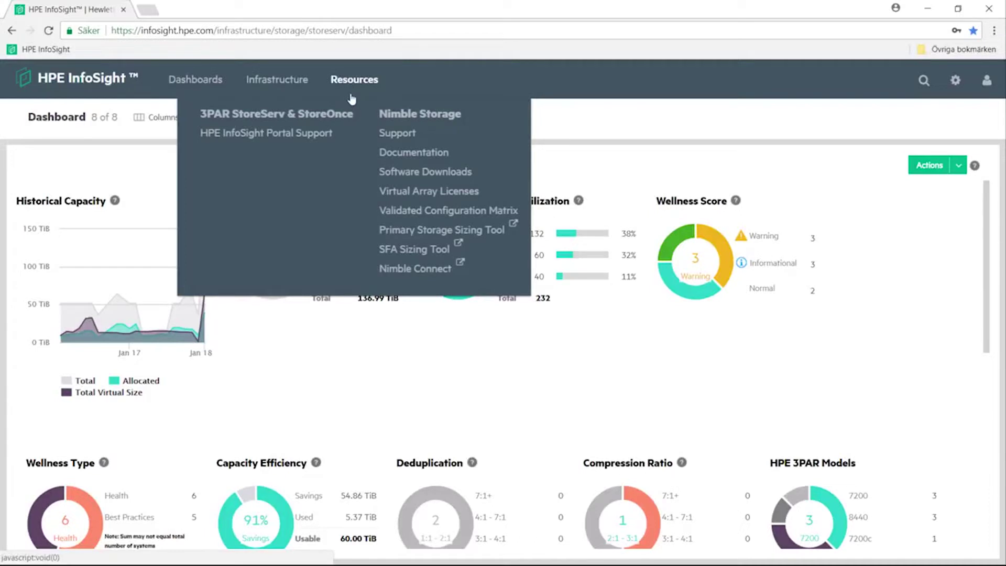
click(191, 84)
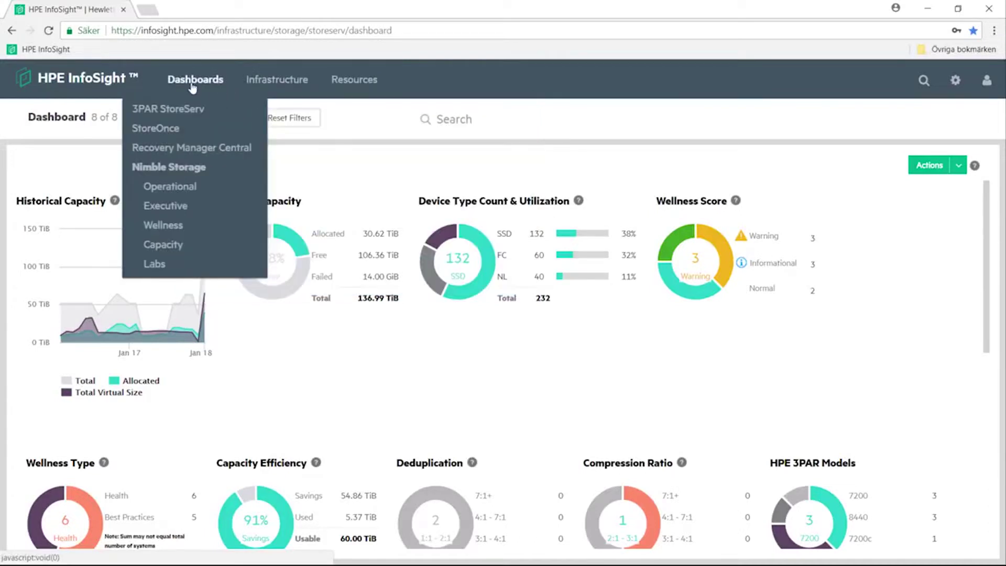
click(163, 247)
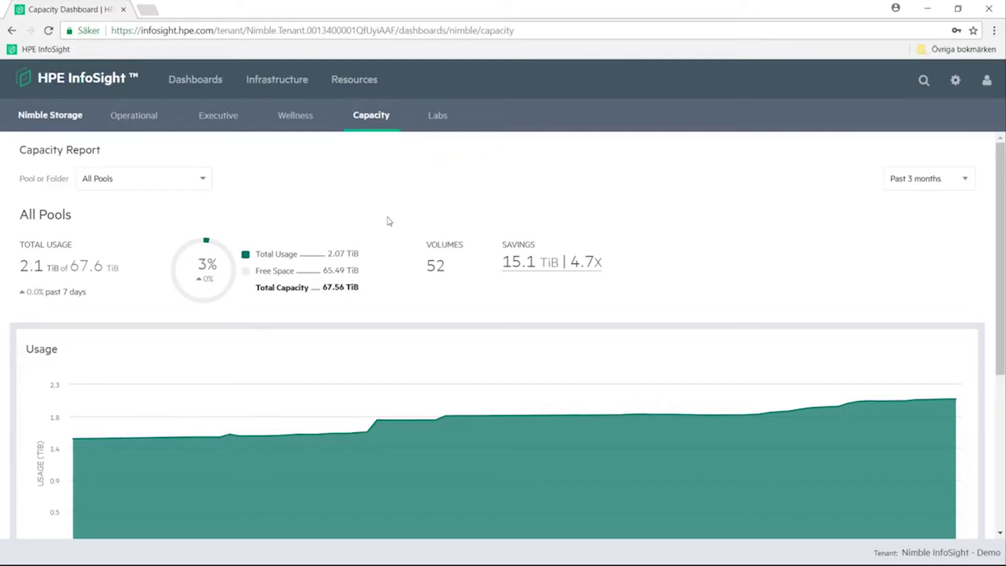
Review the savings and usage history for all pools, and display the capacity breakdown by application.
mouse_move(524, 259)
scroll(454, 297, down, 3)
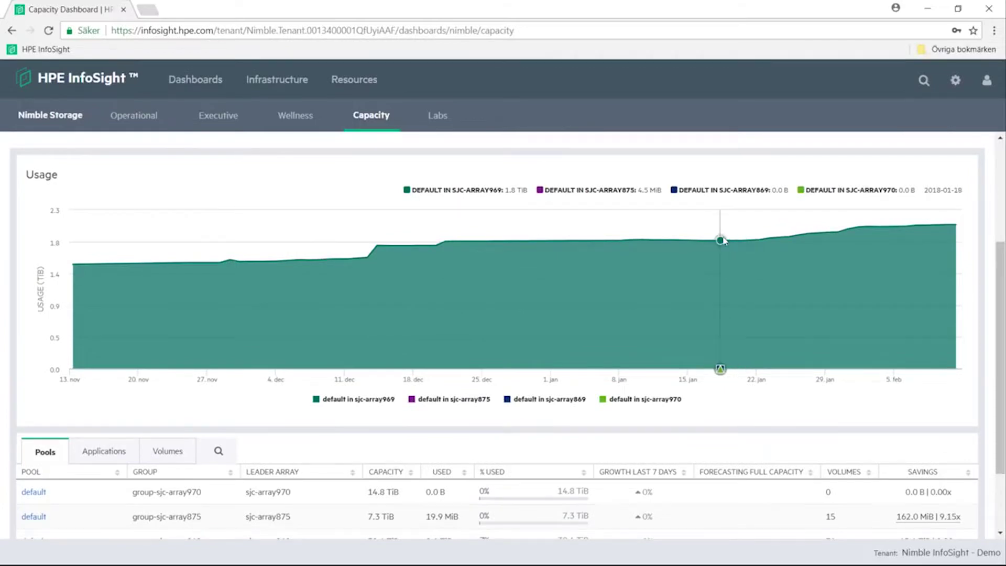
scroll(722, 240, down, 2)
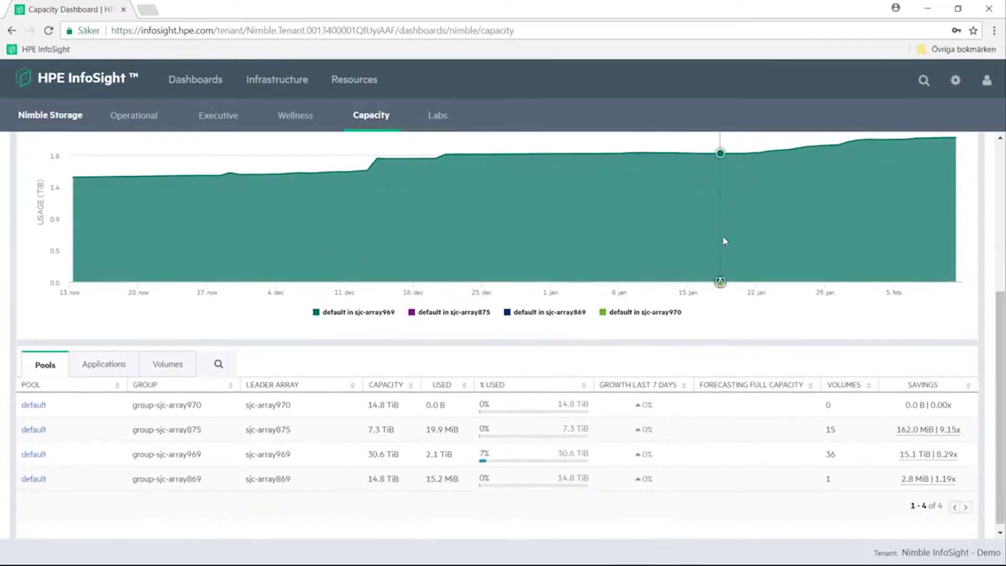
click(102, 369)
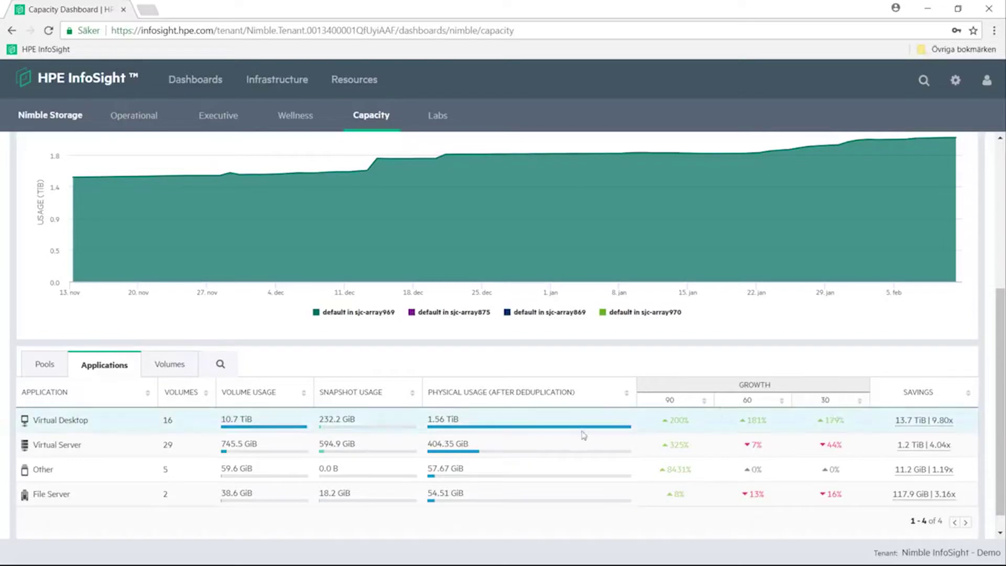
Open the Operational dashboard and examine the top VMs by total I/O and average latency.
click(137, 129)
scroll(140, 137, down, 1)
scroll(140, 136, down, 2)
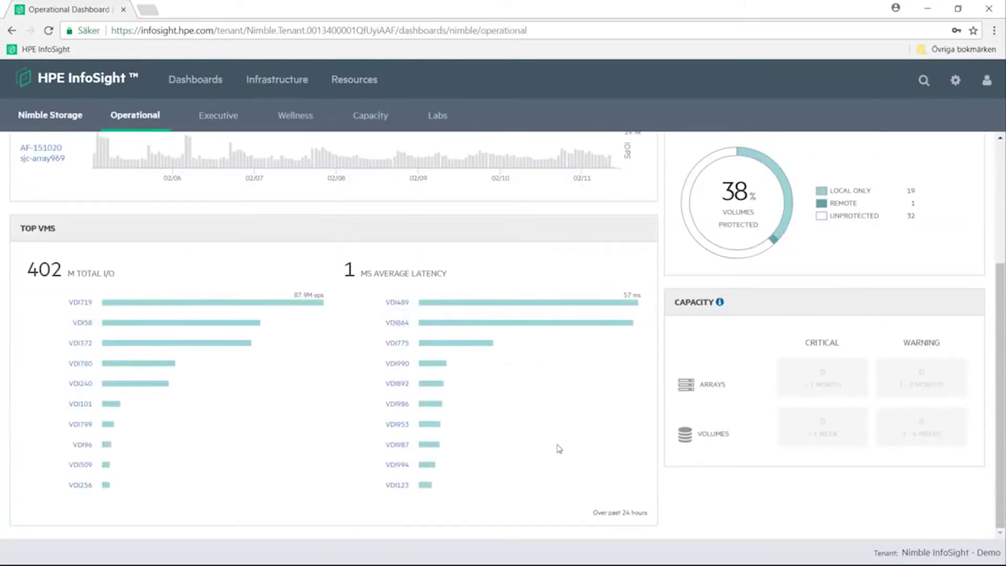
mouse_move(179, 304)
mouse_move(510, 311)
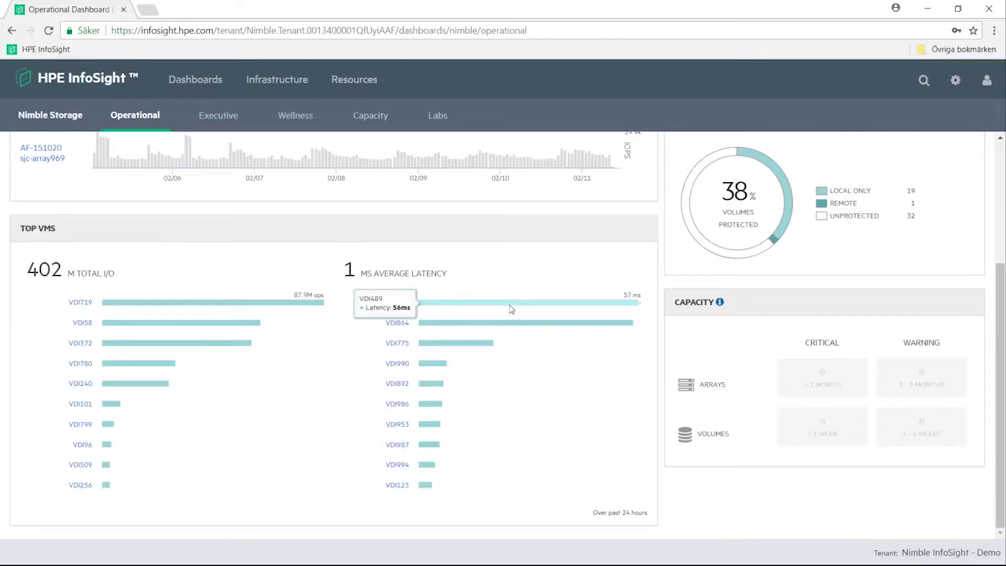
Check the hardware alert details in the System section and the performance chart of sjc-array969.
scroll(513, 312, up, 4)
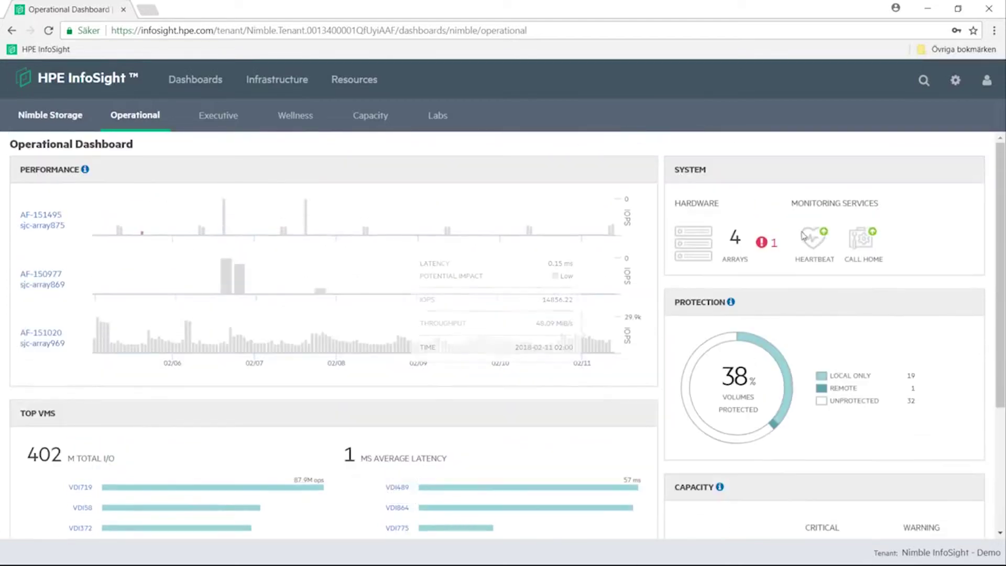
mouse_move(765, 244)
mouse_move(697, 224)
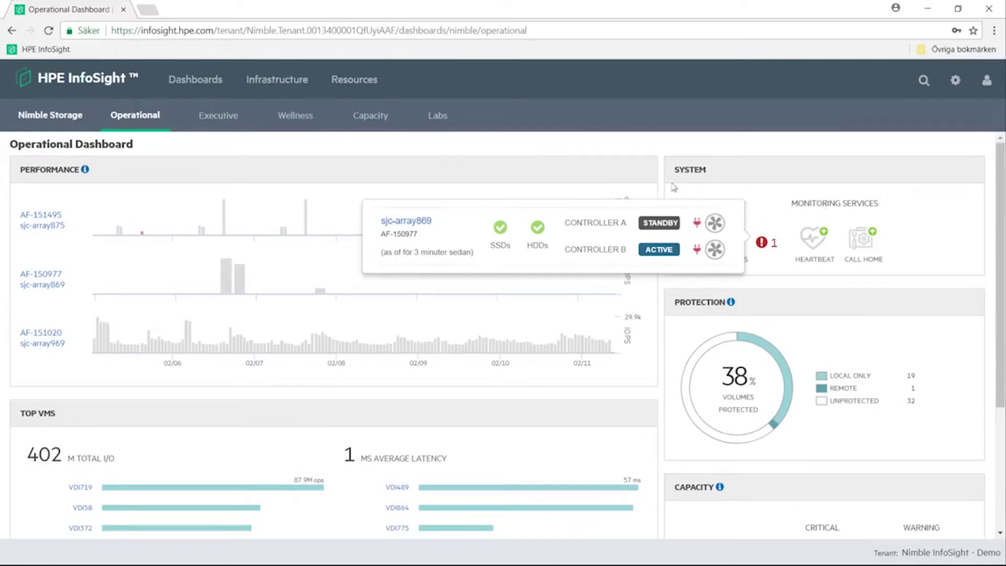
mouse_move(121, 348)
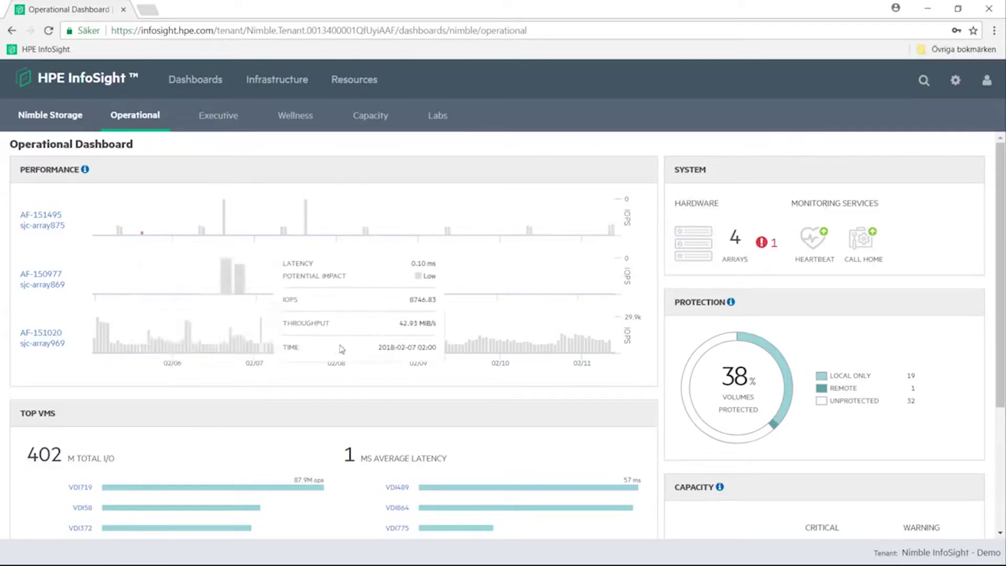
Open the performance page of sjc-array969's pool and set a custom date range from 2018-01-30 to 2018-02-03.
click(52, 338)
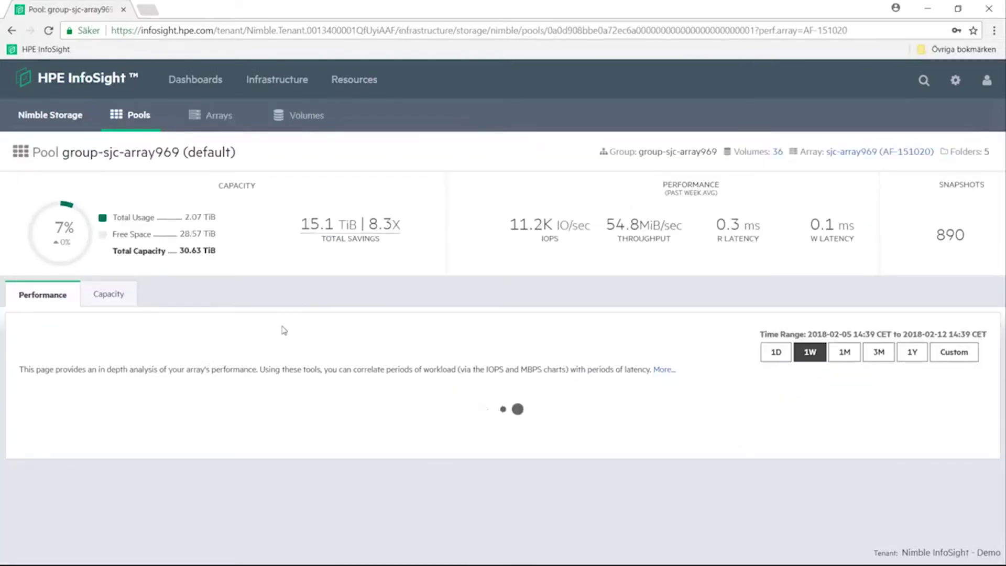
click(947, 352)
click(443, 273)
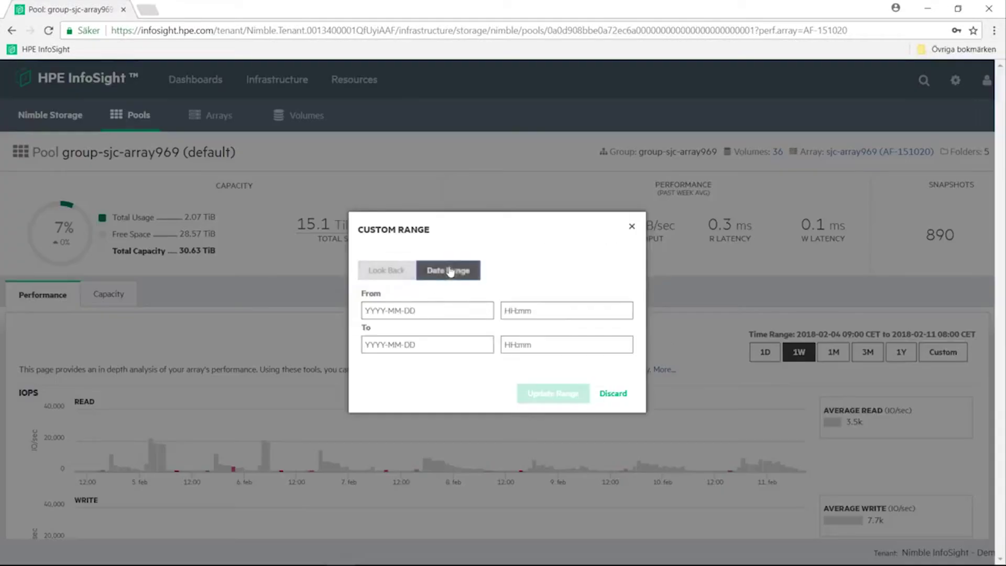
click(424, 309)
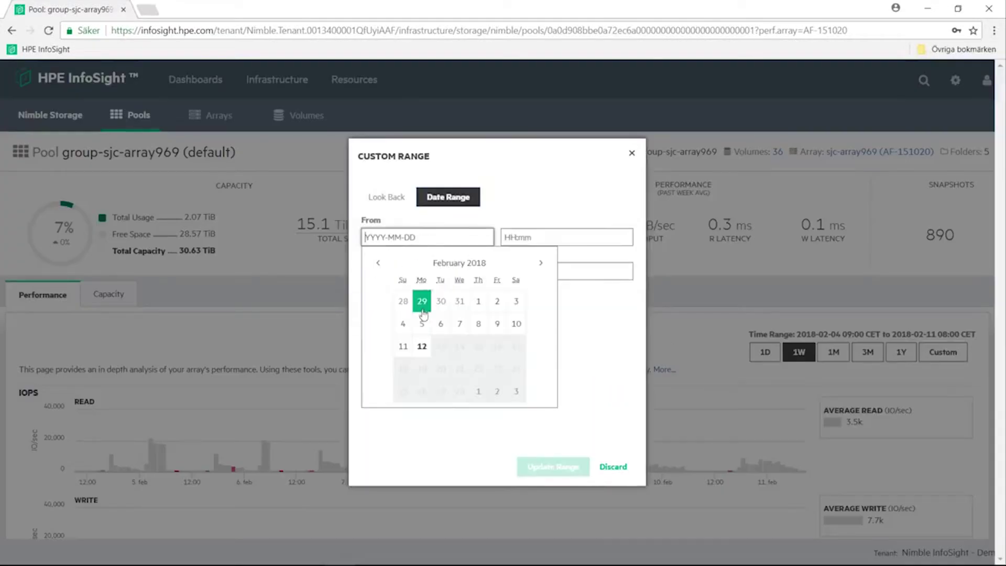
click(377, 263)
click(441, 393)
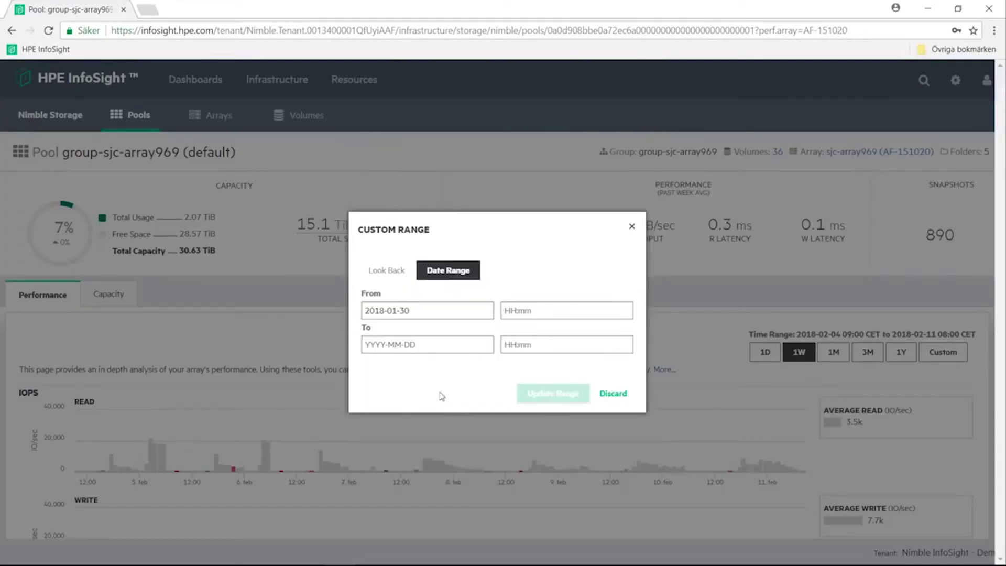
click(441, 343)
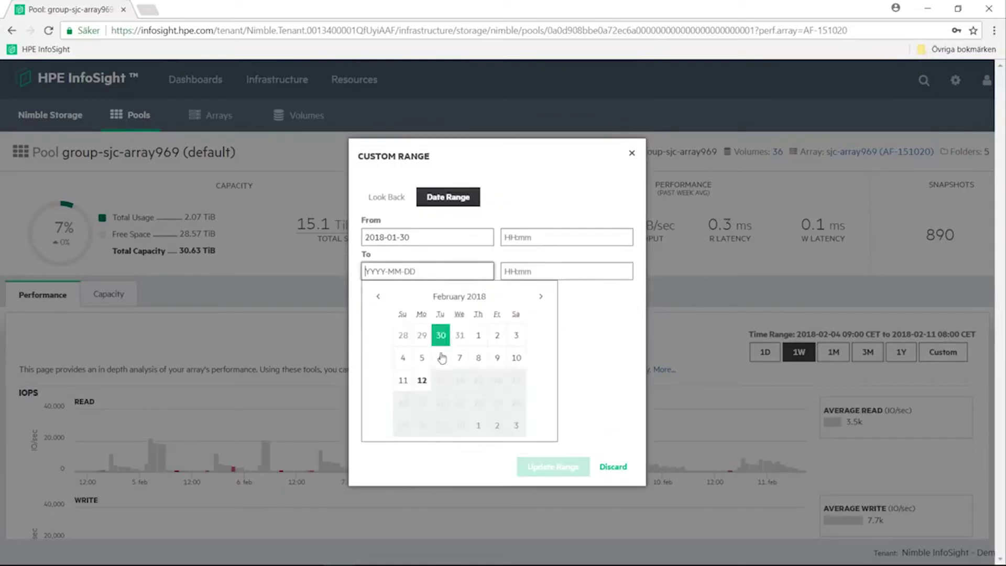
click(516, 335)
click(554, 394)
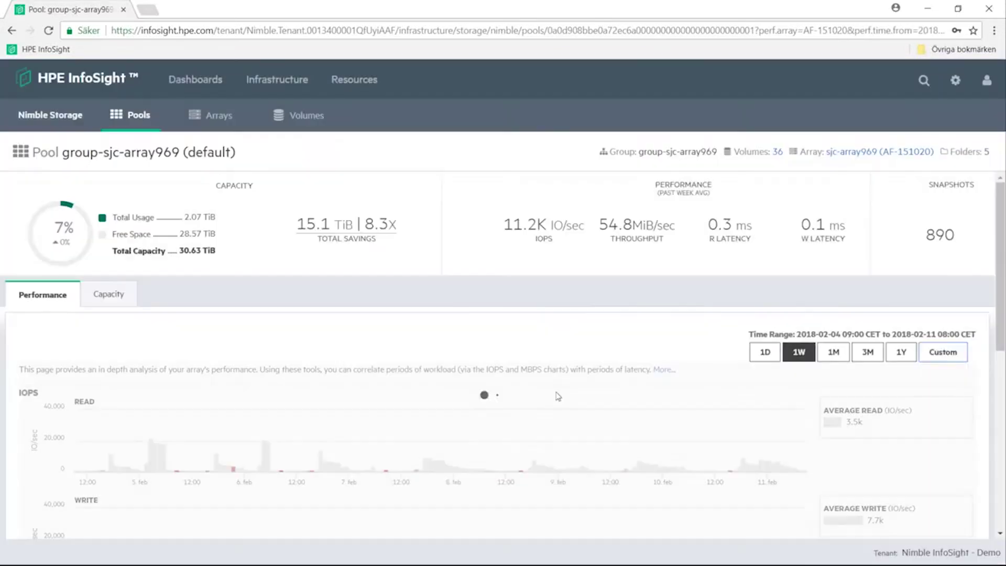
Review the pool's IOPS and latency charts, and open its volume list sorted by IO/week in descending order.
drag(999, 255, 997, 322)
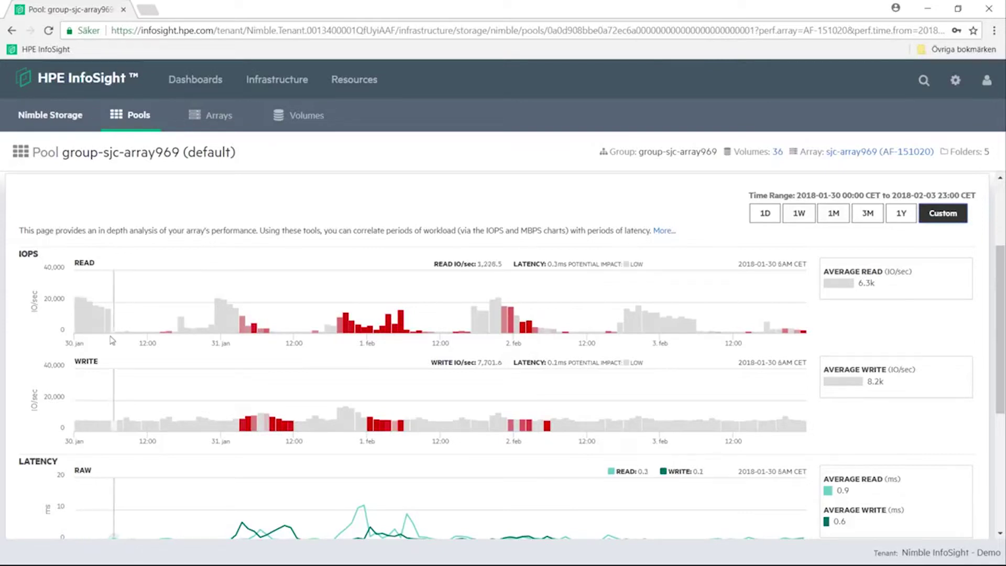
scroll(113, 341, down, 2)
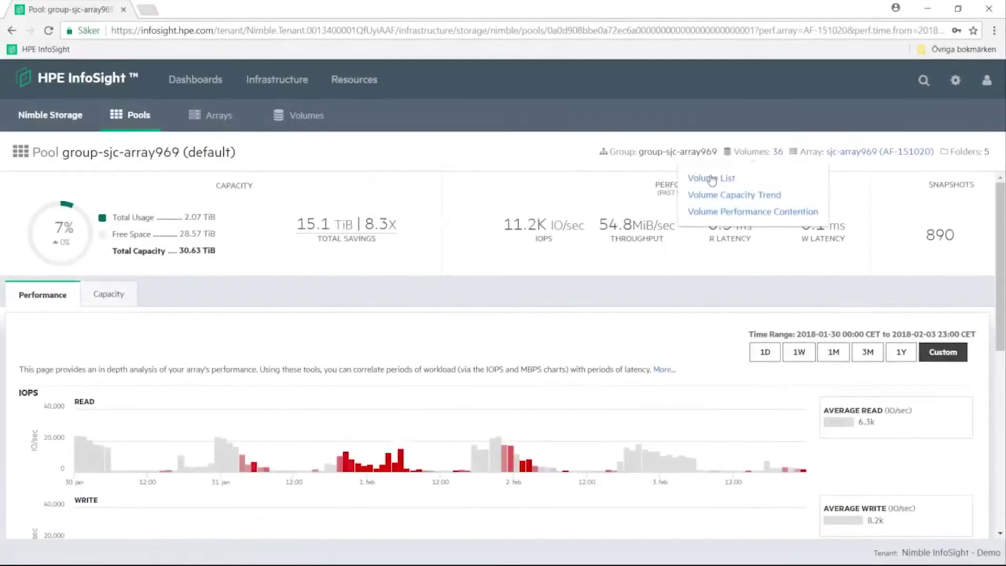
click(715, 176)
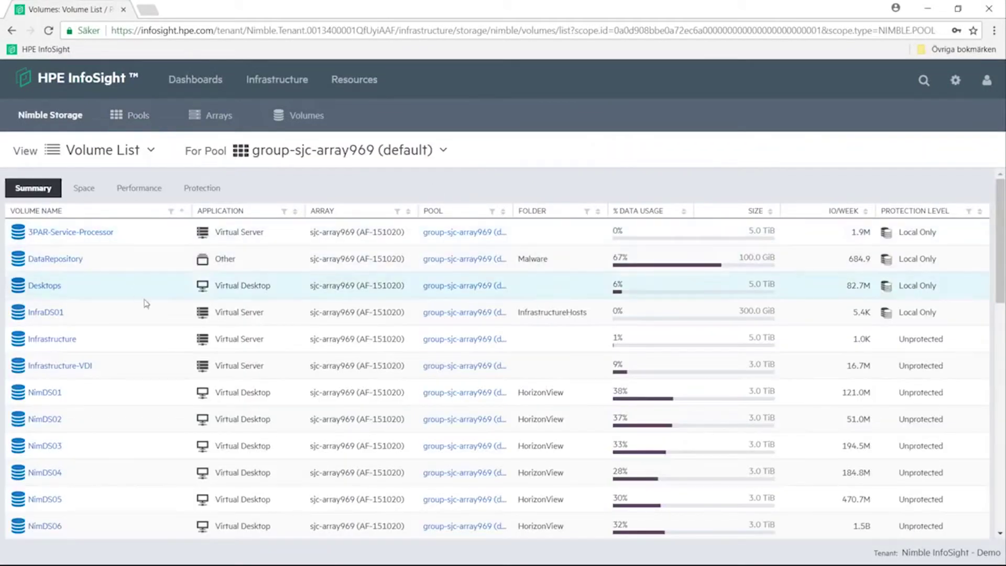
click(837, 211)
click(836, 210)
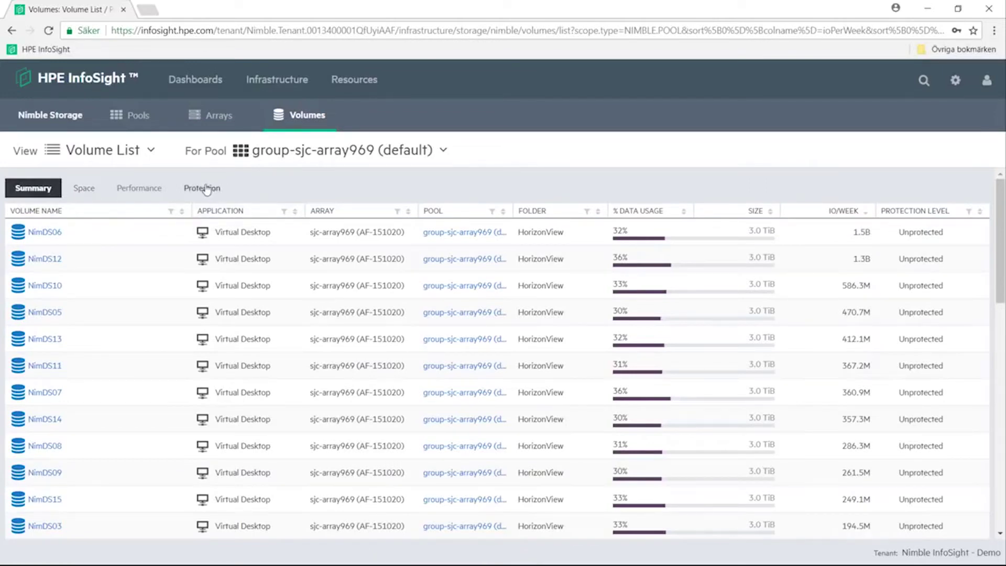
Switch to the Volume Performance Contention view and examine the activity filter options and the top volumes by activity and latency.
click(89, 152)
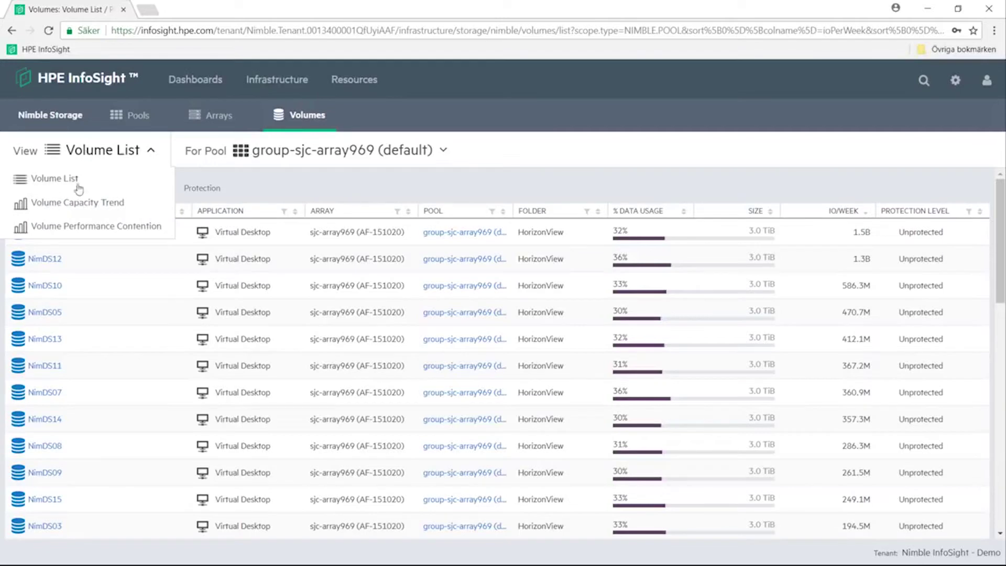
click(76, 227)
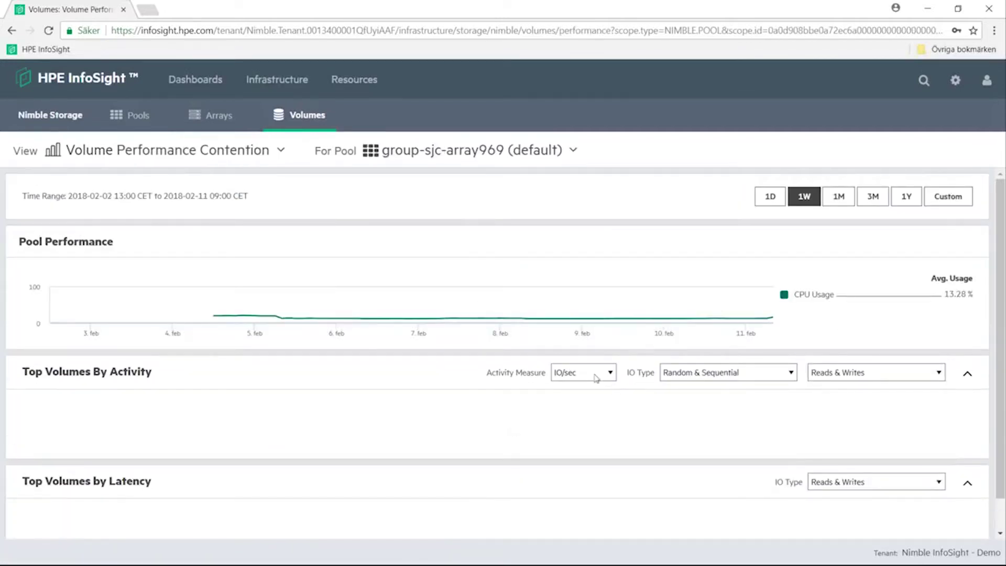
click(596, 378)
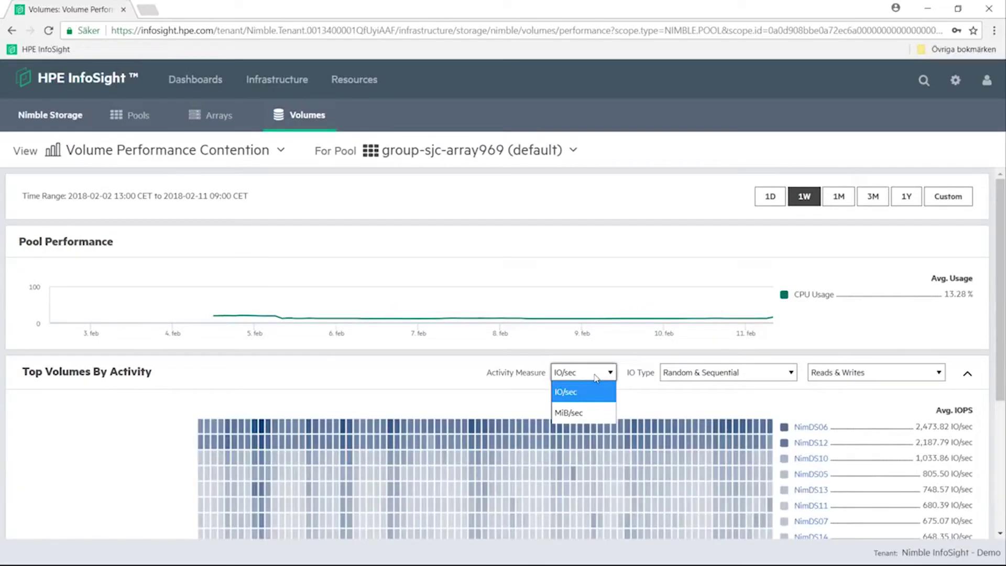
click(765, 378)
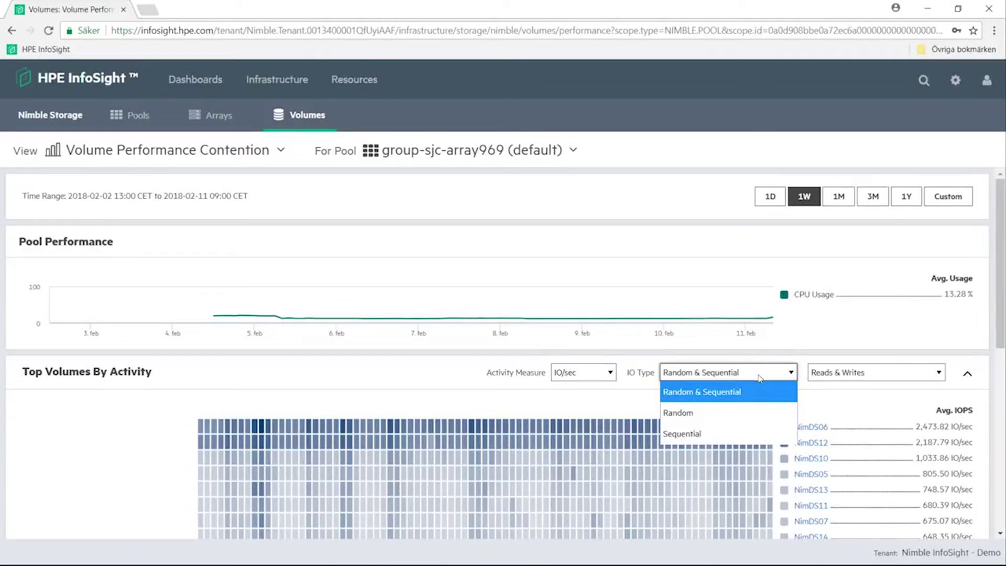
click(871, 377)
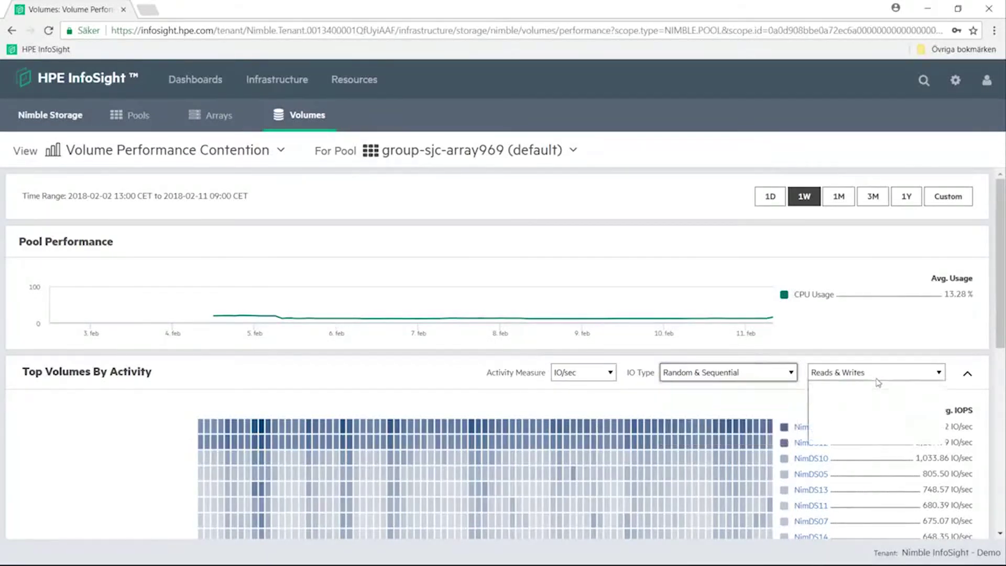
drag(1003, 242, 1004, 342)
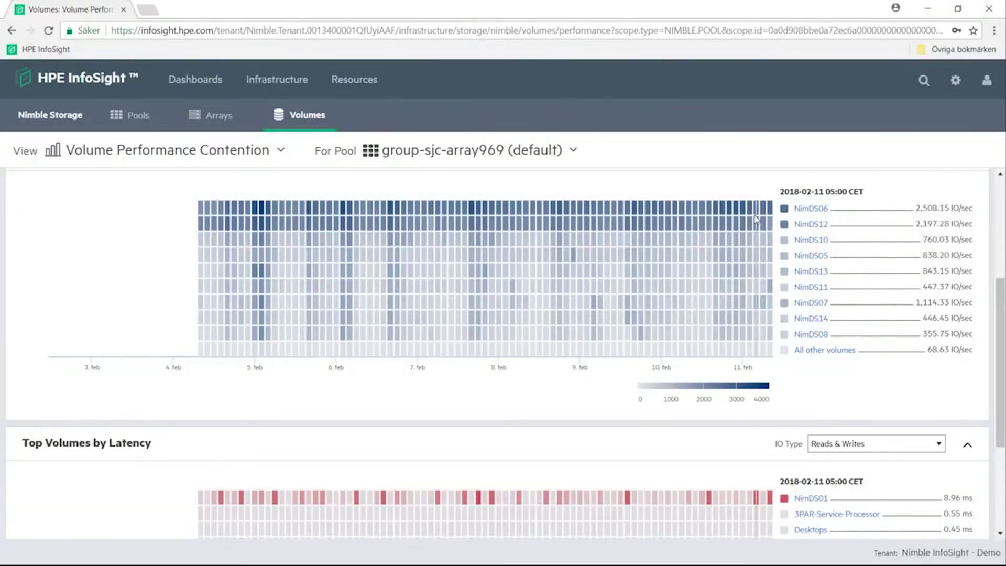
drag(1000, 367, 999, 448)
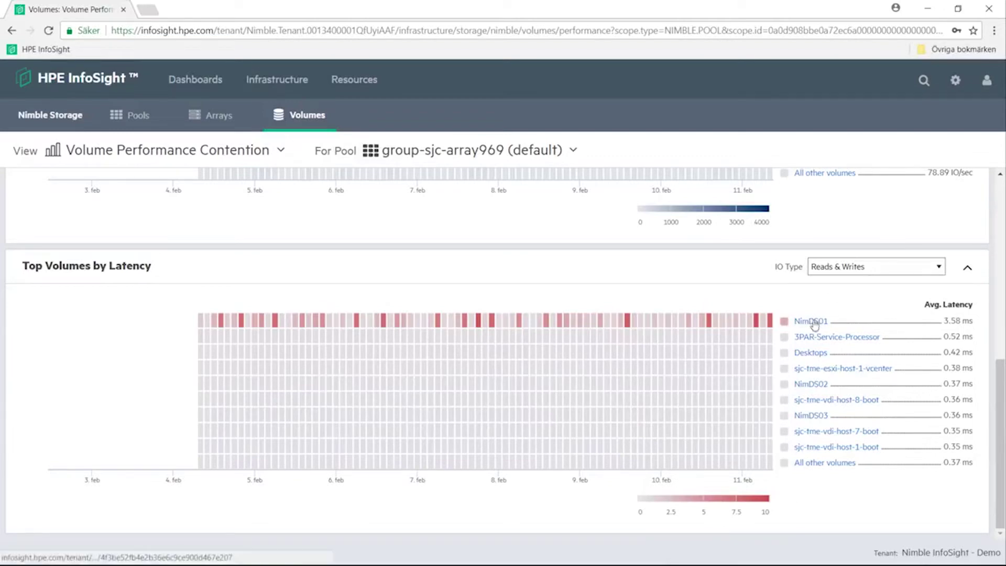
Open the Nimble Storage Labs and launch AI Performance Recommendations.
click(194, 82)
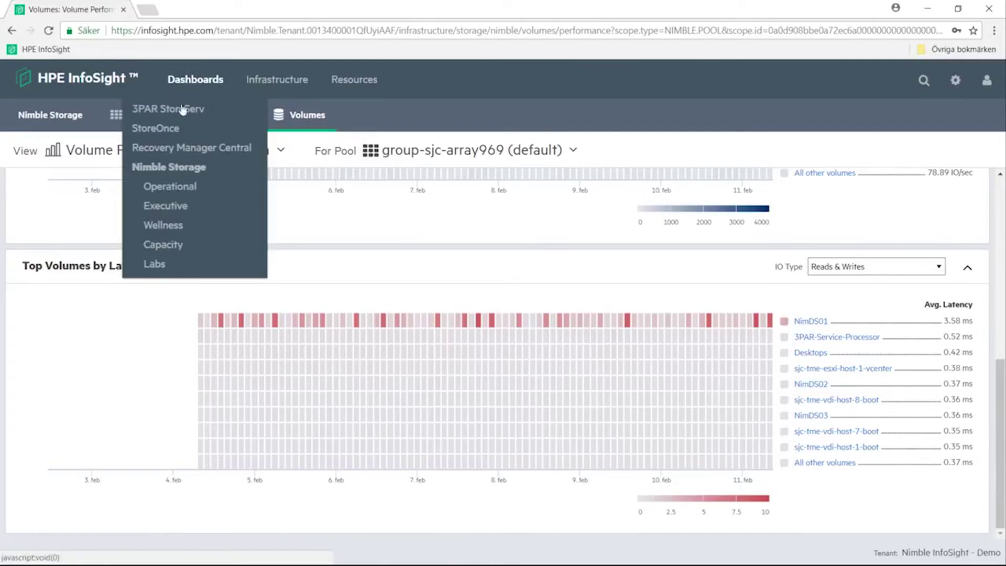
click(157, 264)
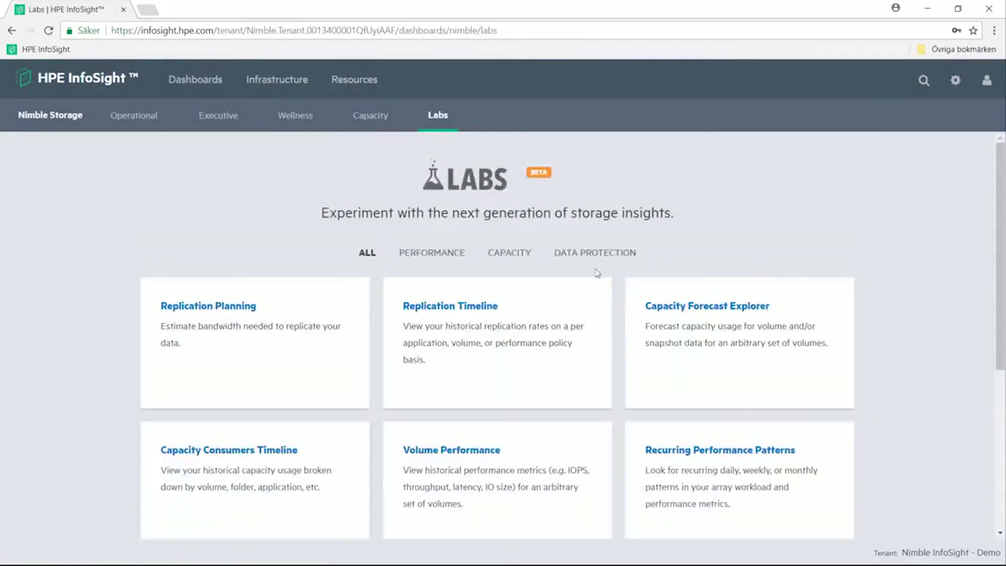
drag(1003, 194, 1004, 267)
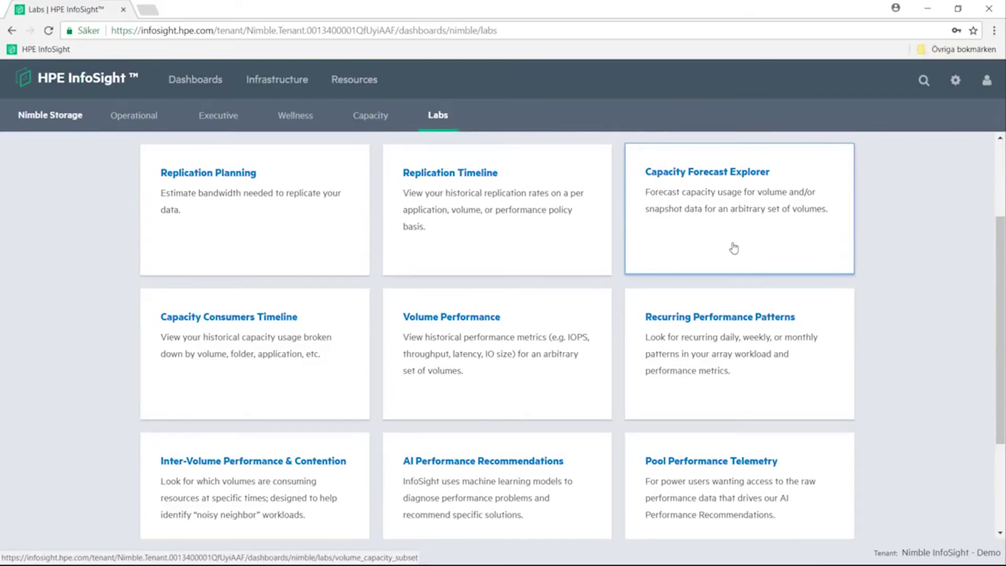
scroll(493, 321, down, 3)
click(493, 321)
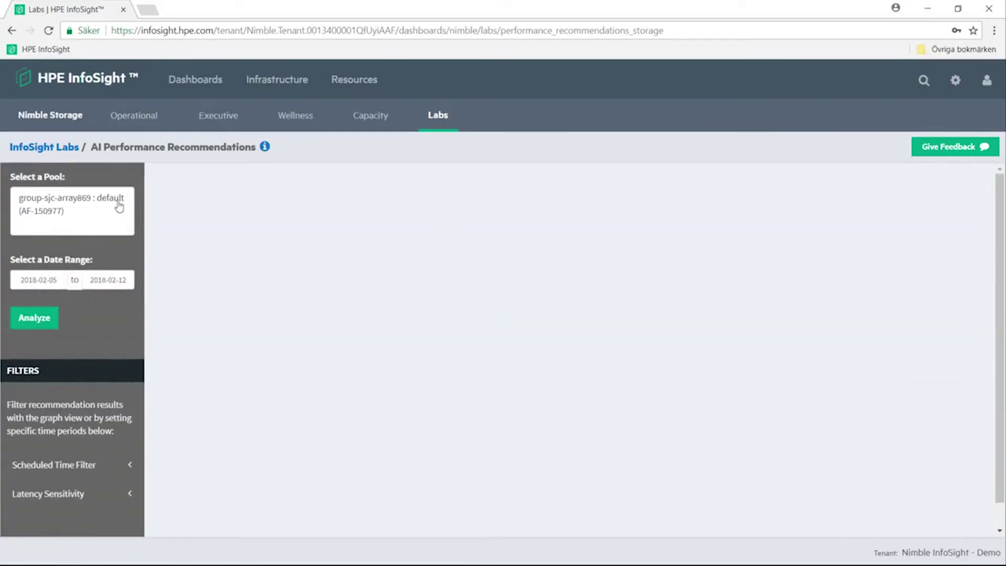
Select the group-sjc-array969 : default pool for analysis and set the date range from 2018-01-30 to 2018-02-03.
click(119, 204)
click(61, 321)
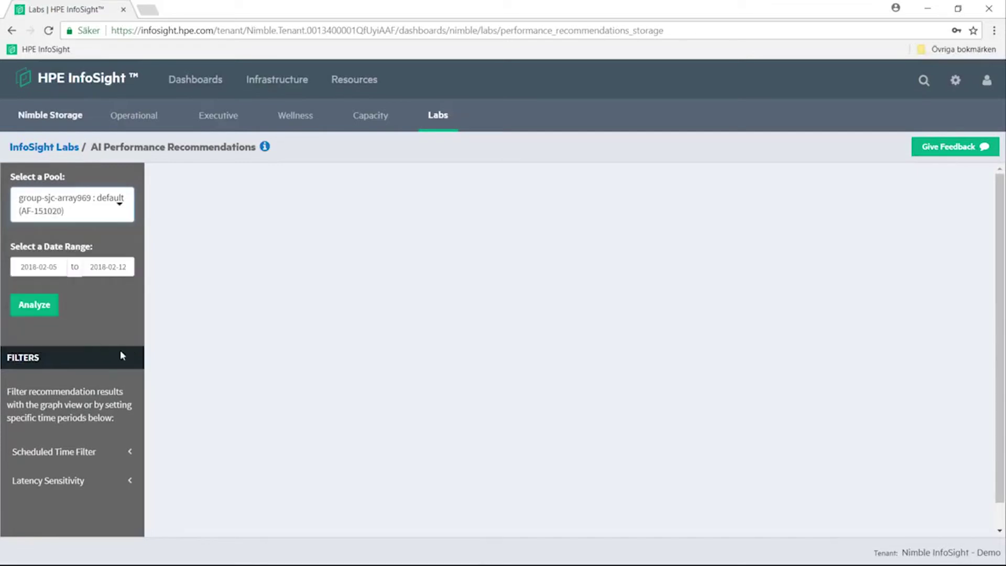
click(39, 267)
click(21, 291)
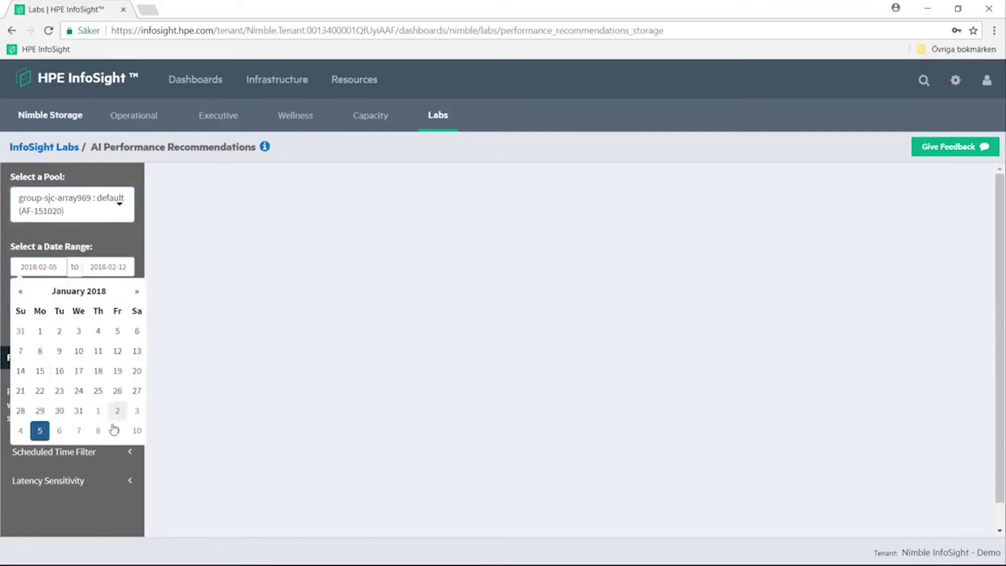
click(59, 411)
click(107, 268)
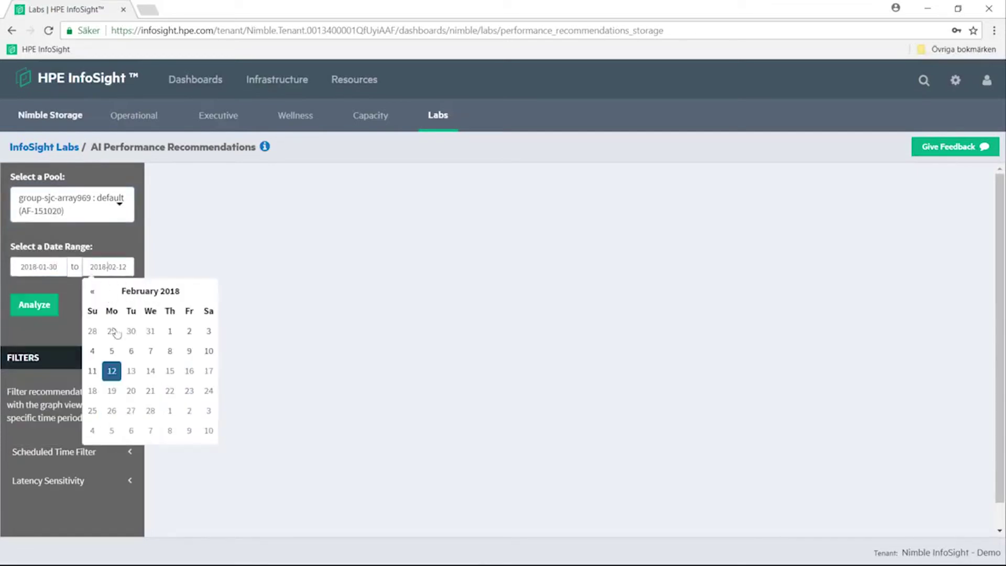
click(209, 332)
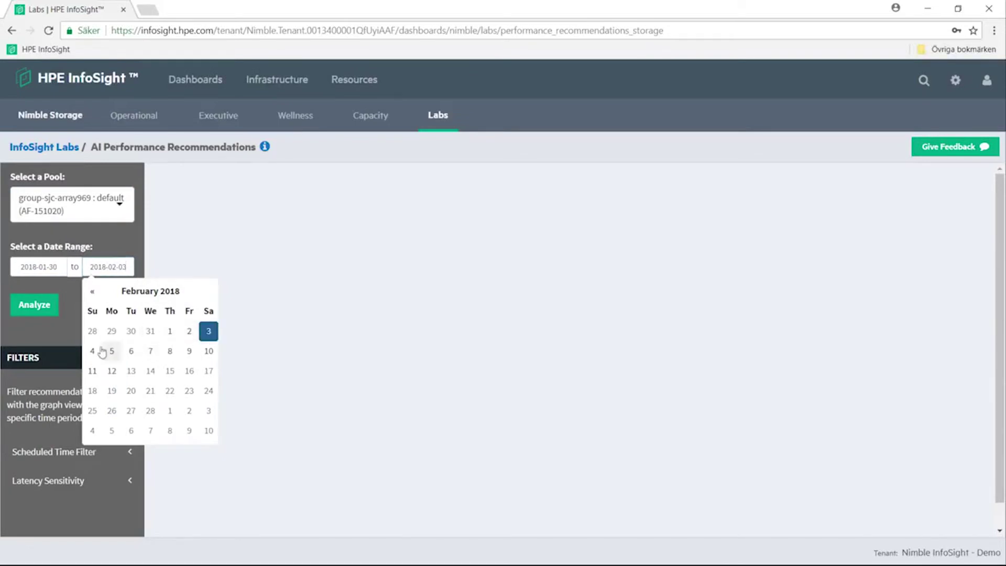
Check the Scheduled Time Filter, expand the Latency Sensitivity options, and run the pool's performance analysis.
scroll(86, 397, down, 1)
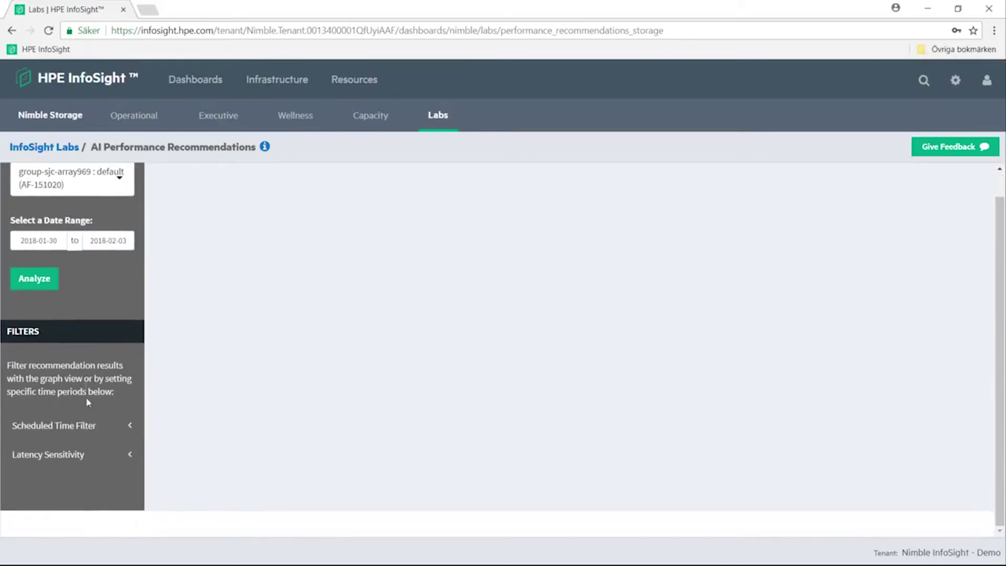
click(102, 425)
scroll(98, 378, down, 3)
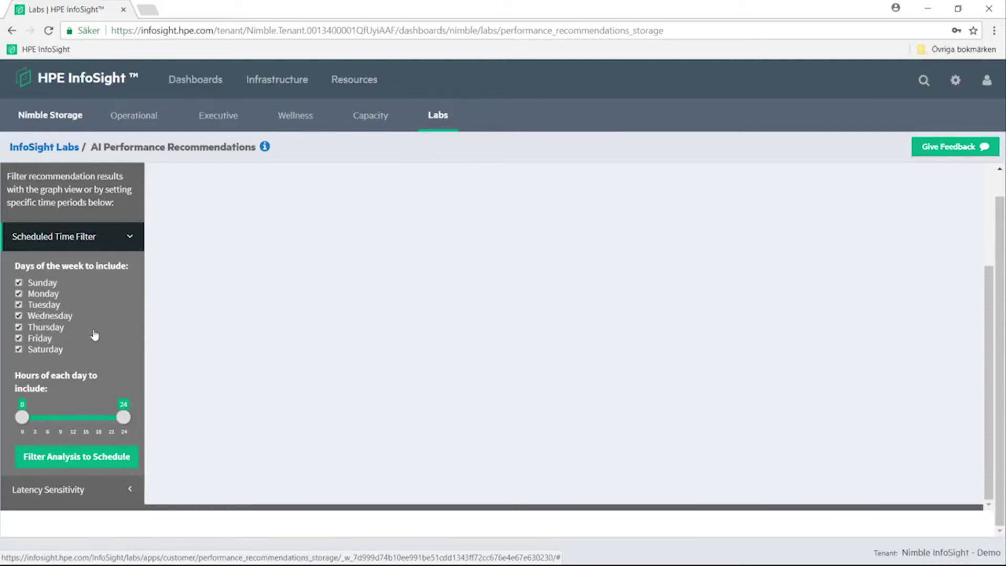
click(107, 236)
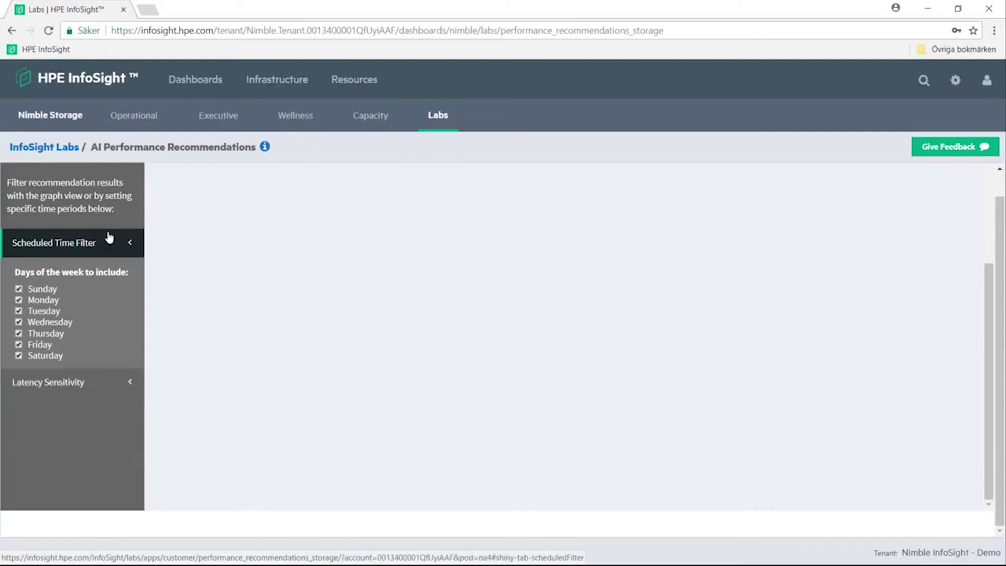
click(79, 273)
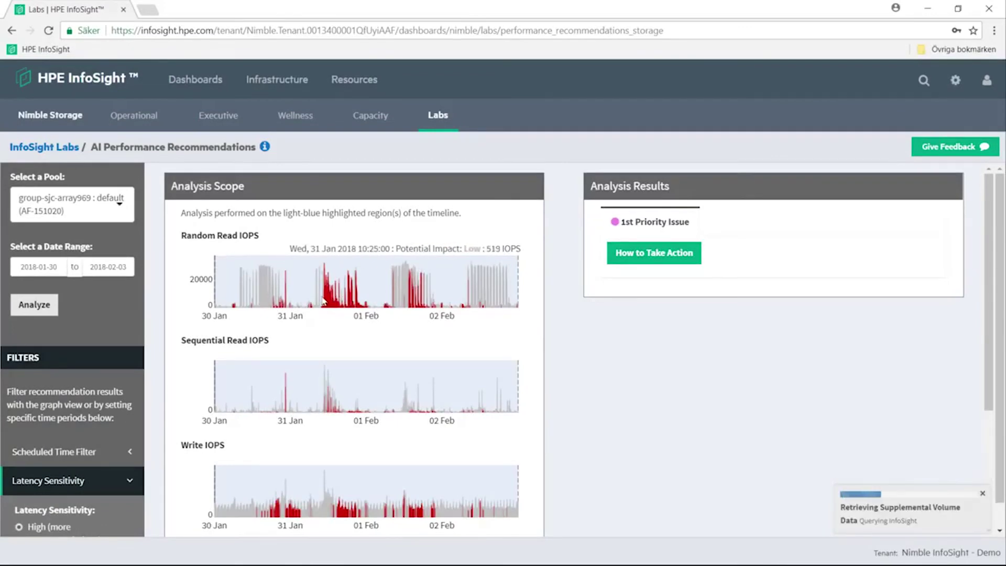
Zoom the IOPS timeline to 31 January through 1 February and examine the diagnosis and the volumes' MBPS limits.
drag(335, 298, 368, 299)
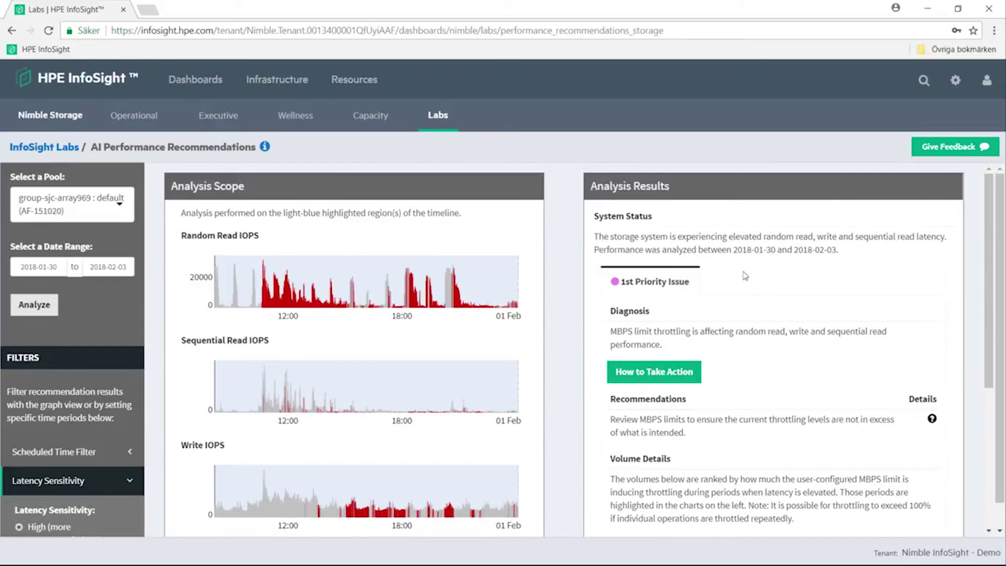
scroll(733, 315, down, 3)
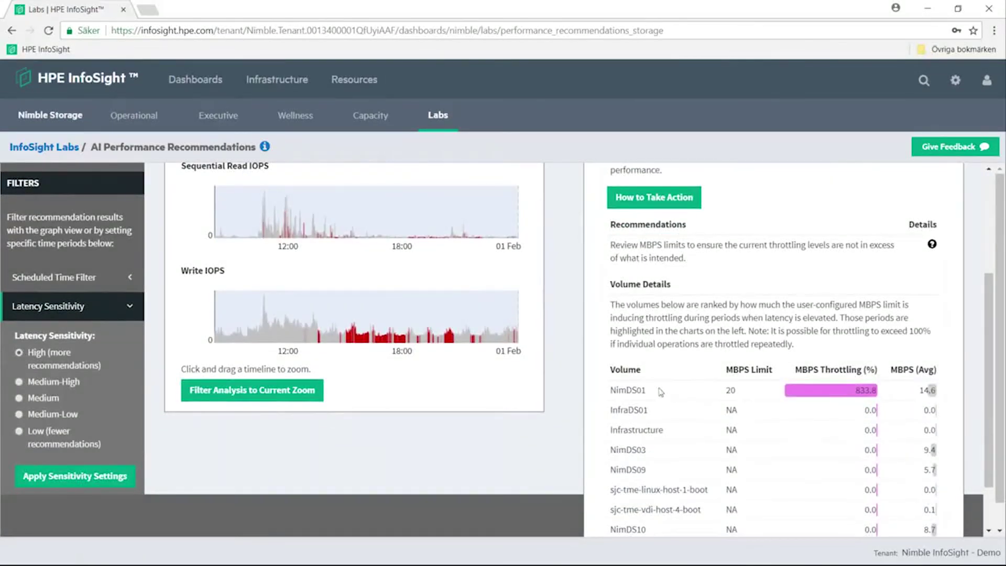
double_click(729, 390)
Open the VDI844 virtual machine's page and examine its one-week latency charts.
click(684, 313)
scroll(662, 325, up, 4)
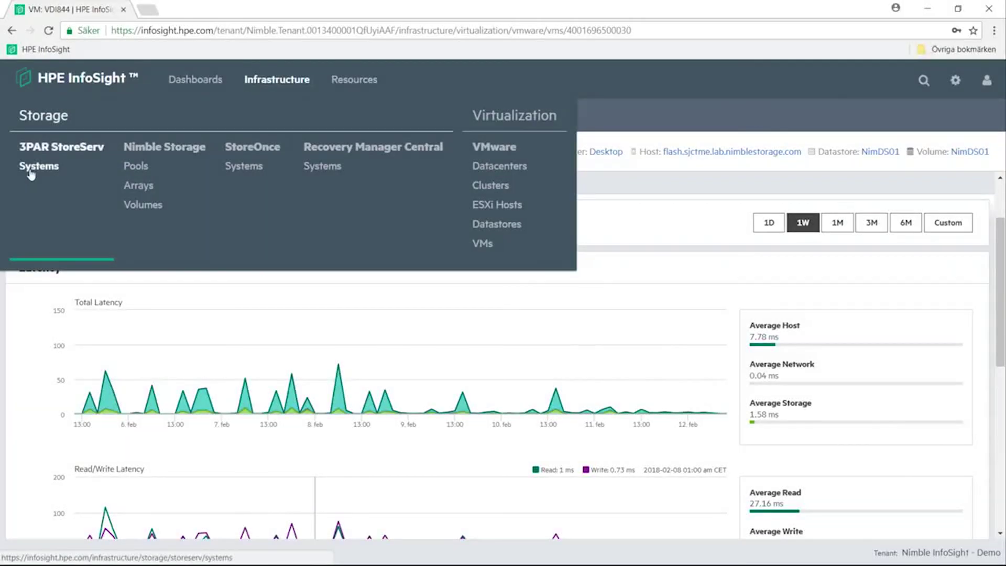
Open the 3PAR StoreServ systems list, select the TME Lab system, and open its VM Details view.
click(30, 171)
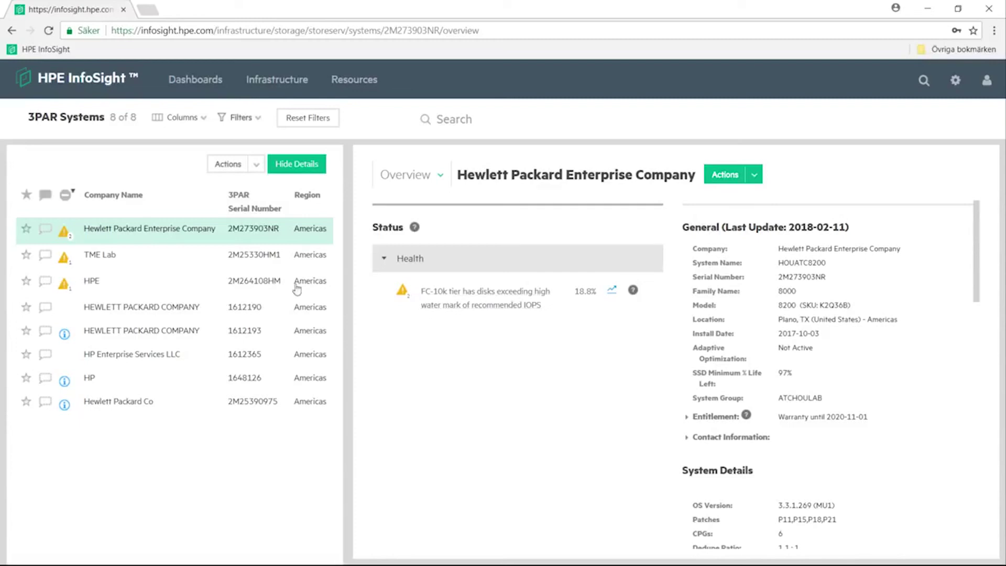
click(104, 256)
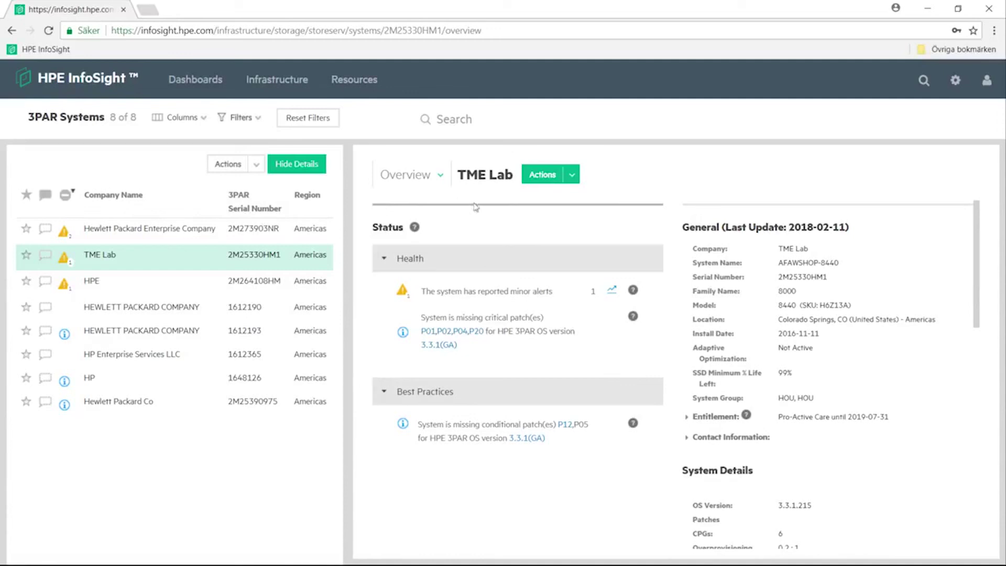
click(392, 173)
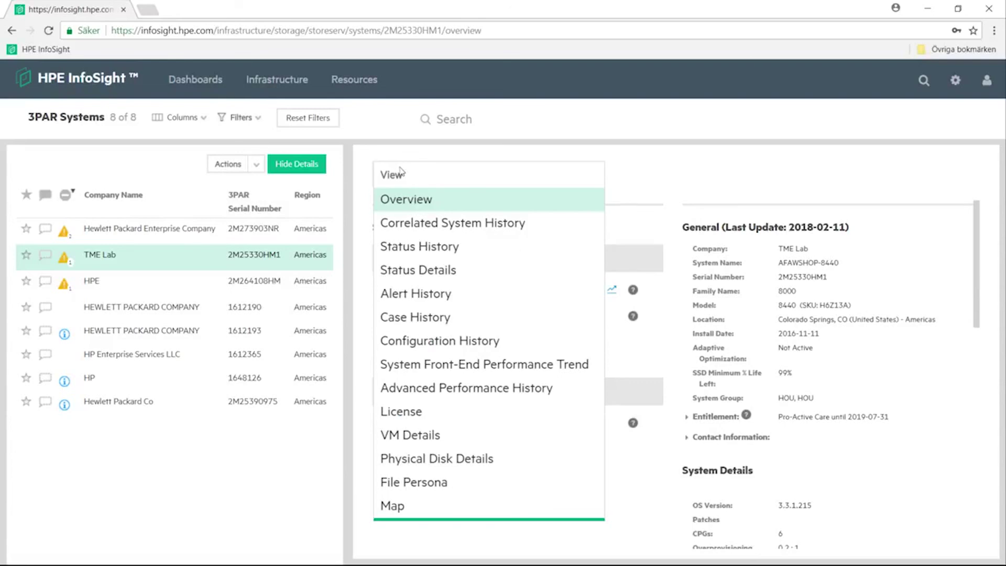
click(425, 441)
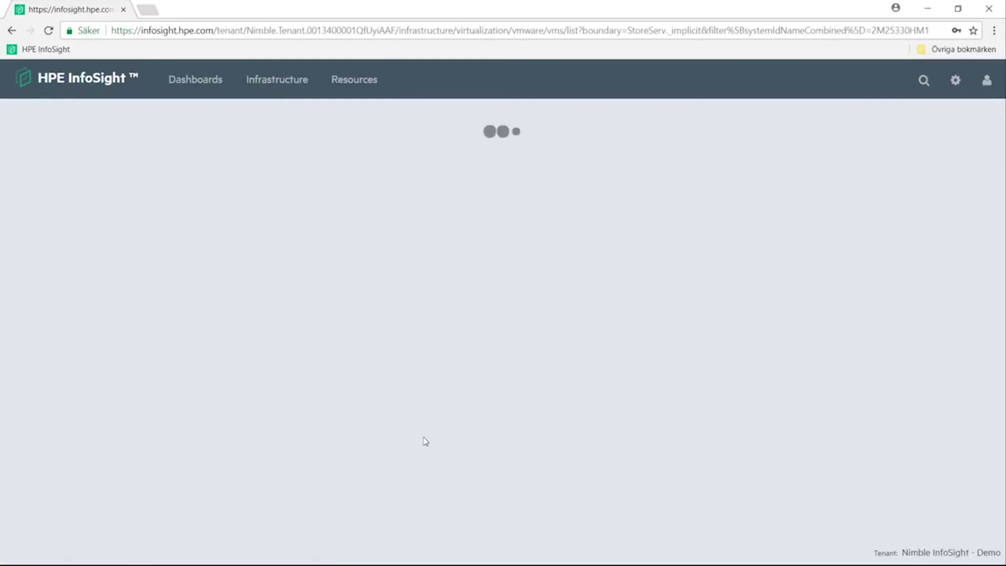